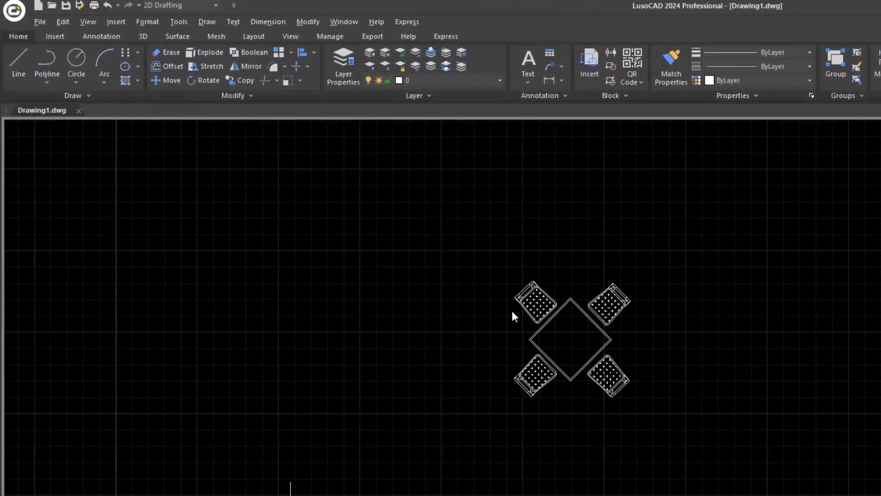
Start a rectangular array of the table with four chairs.
{"action": "left_click", "coordinate": [301, 57]}
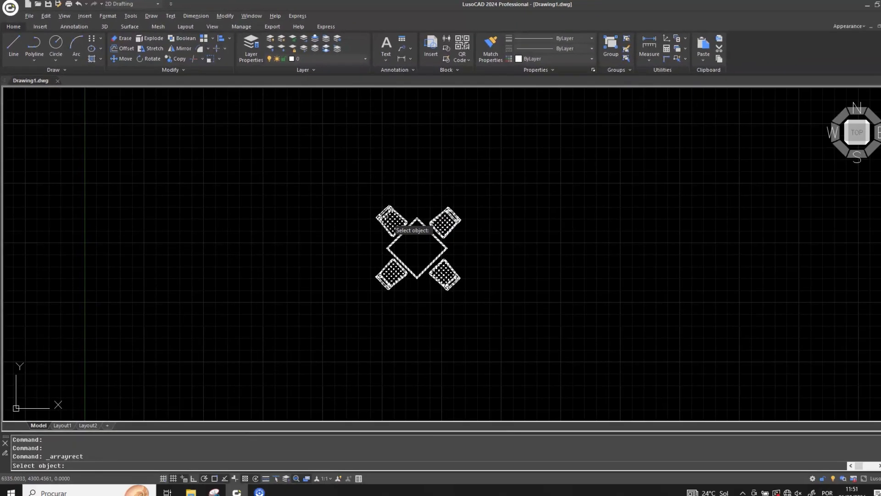
{"action": "left_click", "coordinate": [576, 320]}
{"action": "key", "text": "Return"}
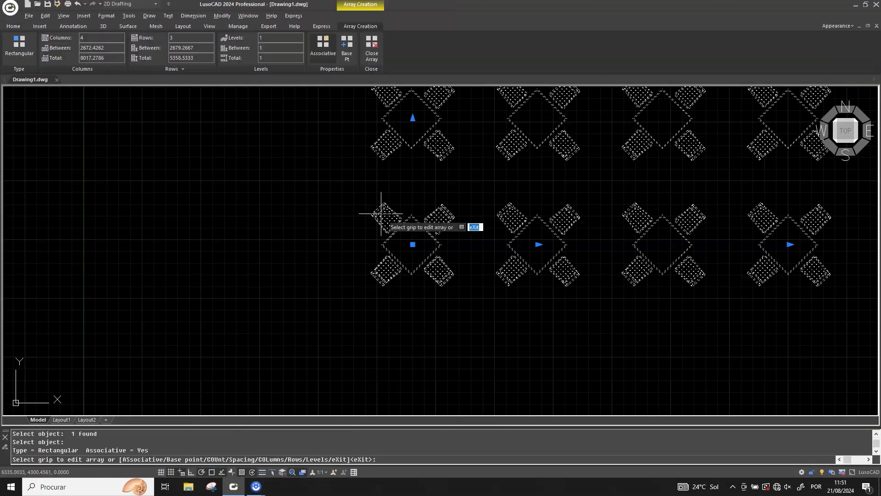
{"action": "scroll", "coordinate": [384, 214], "scroll_direction": "down", "scroll_amount": 2}
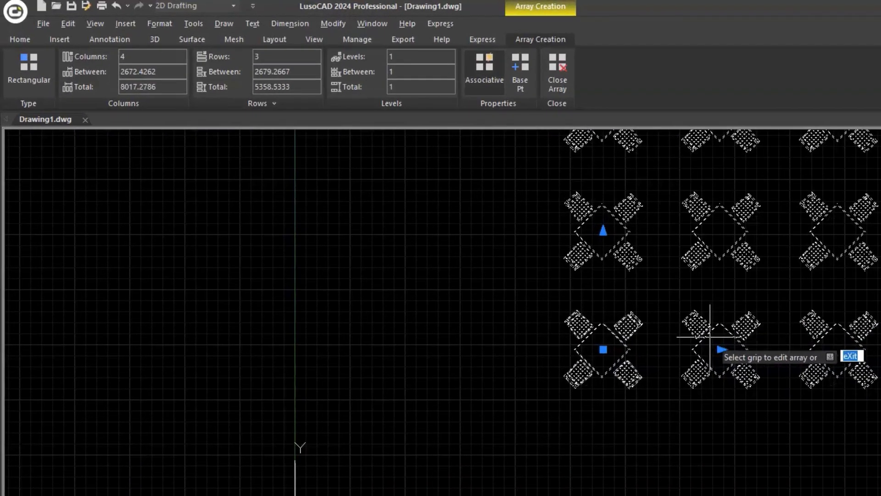
{"action": "middle_click_drag", "start_coordinate": [789, 287], "coordinate": [663, 415]}
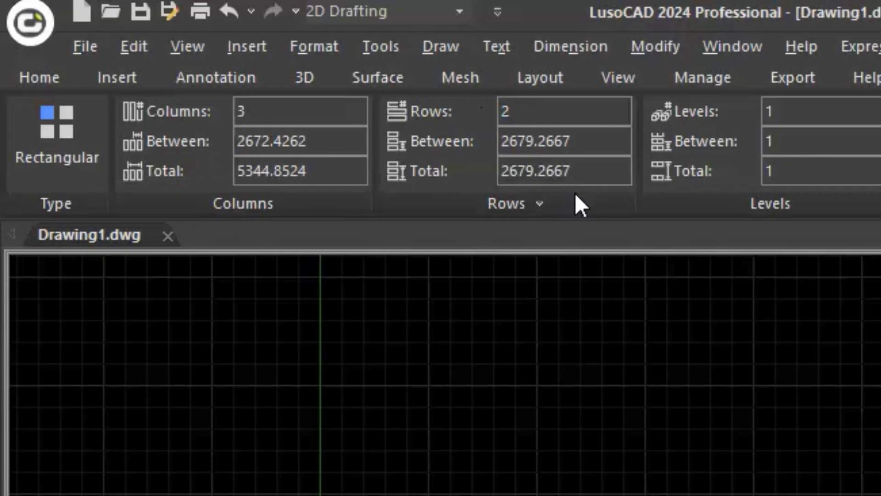
Set the rectangular array to 4 columns with a spacing of 3000 between them.
{"action": "left_click", "coordinate": [270, 110]}
{"action": "left_click", "coordinate": [270, 110]}
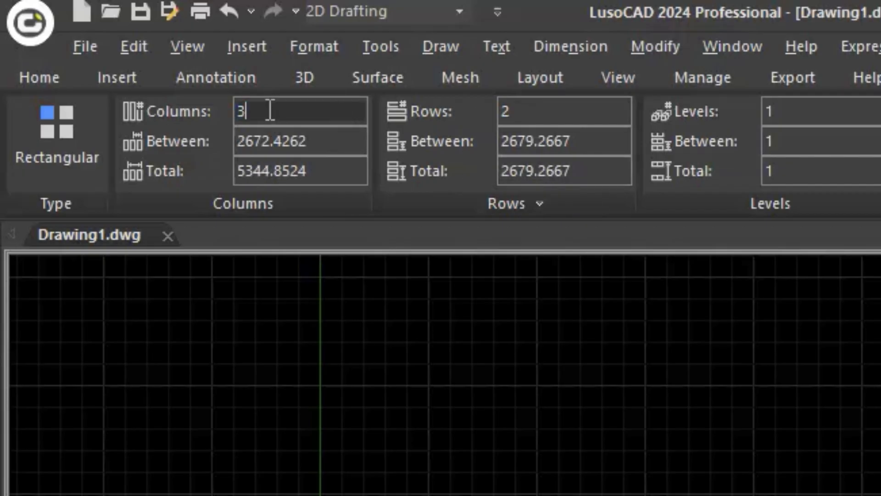
{"action": "double_click", "coordinate": [270, 110]}
{"action": "type", "text": "4"}
{"action": "key", "text": "Return"}
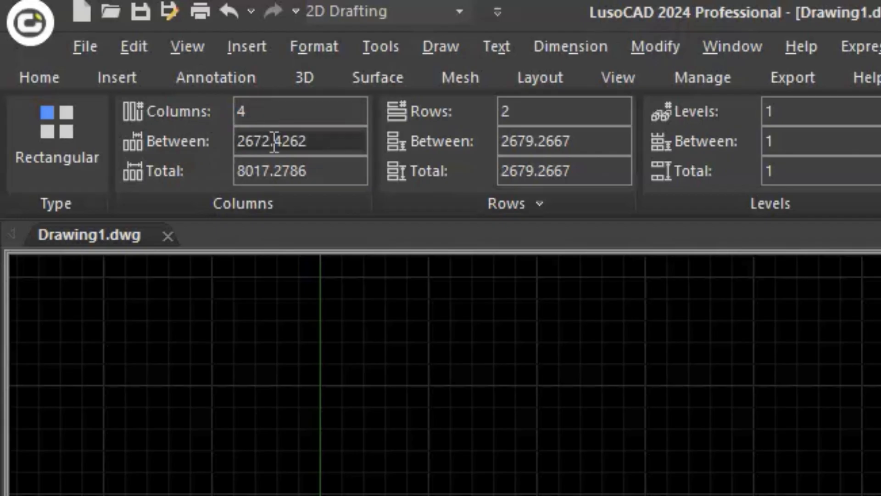
{"action": "left_click", "coordinate": [346, 142]}
{"action": "left_click_drag", "start_coordinate": [338, 143], "coordinate": [205, 131]}
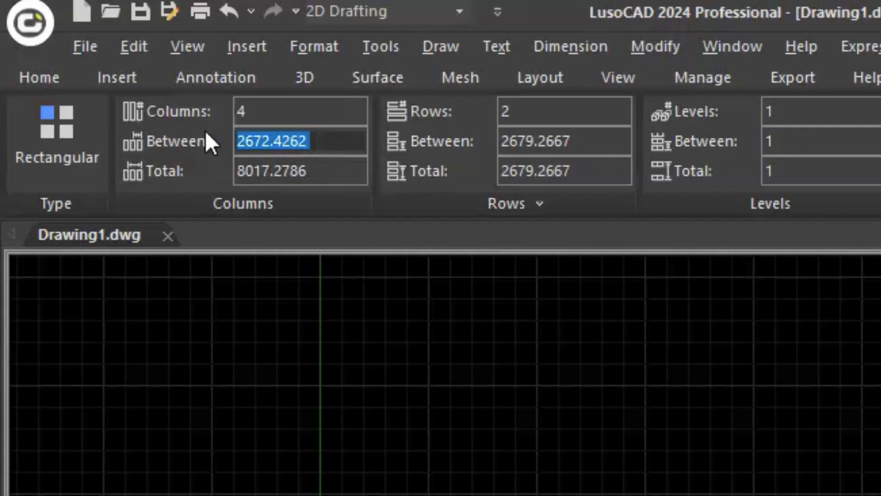
{"action": "type", "text": "3000"}
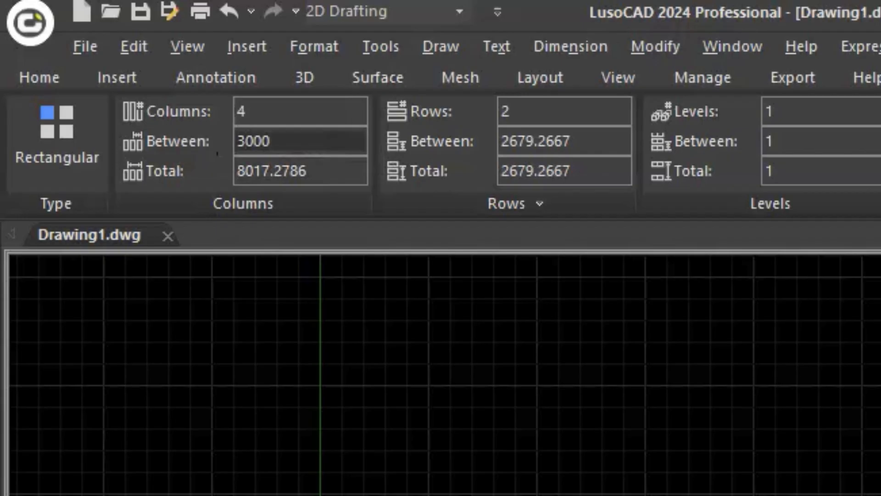
{"action": "key", "text": "Return"}
Set the spacing between the array's rows to 3000 and finish the array.
{"action": "left_click", "coordinate": [597, 142]}
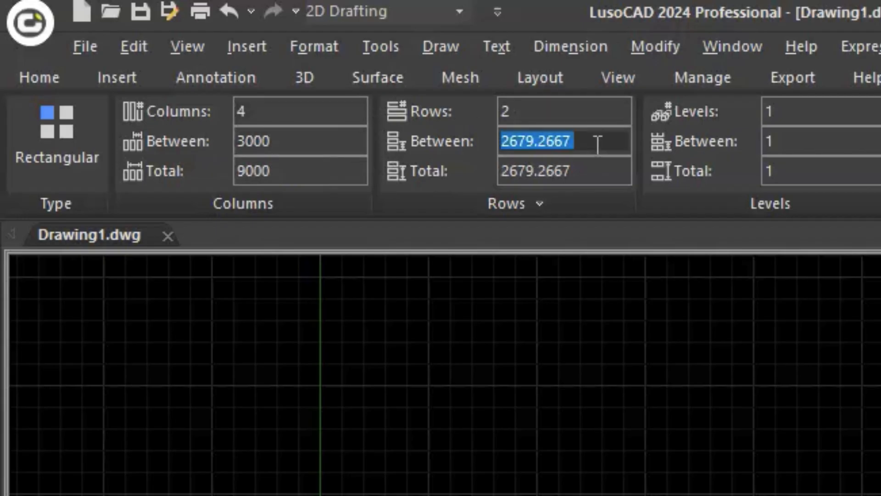
{"action": "type", "text": "3000"}
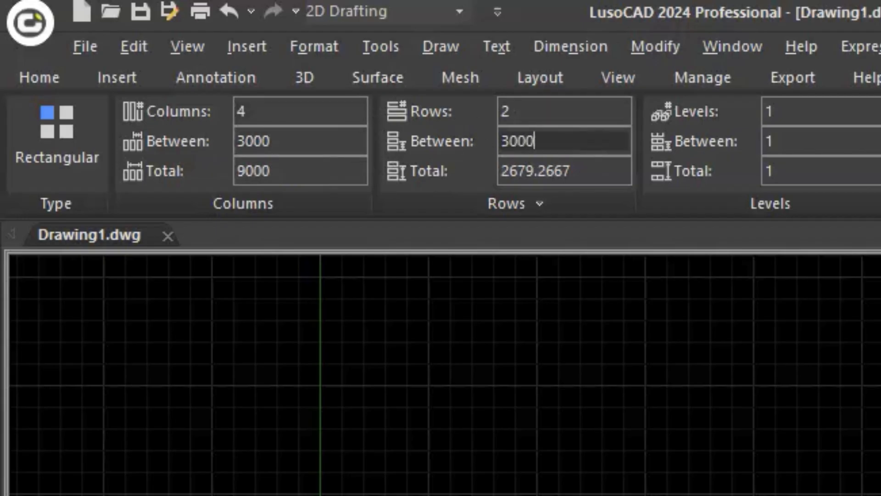
{"action": "key", "text": "Return"}
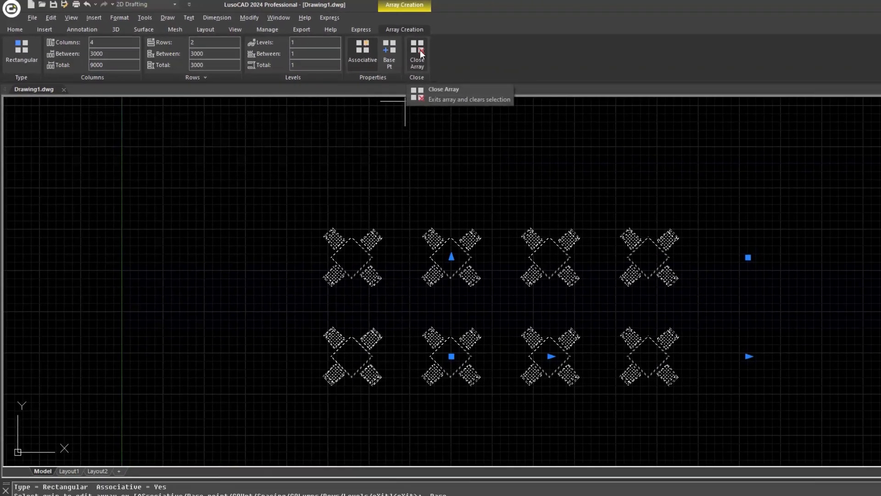
{"action": "left_click", "coordinate": [420, 51]}
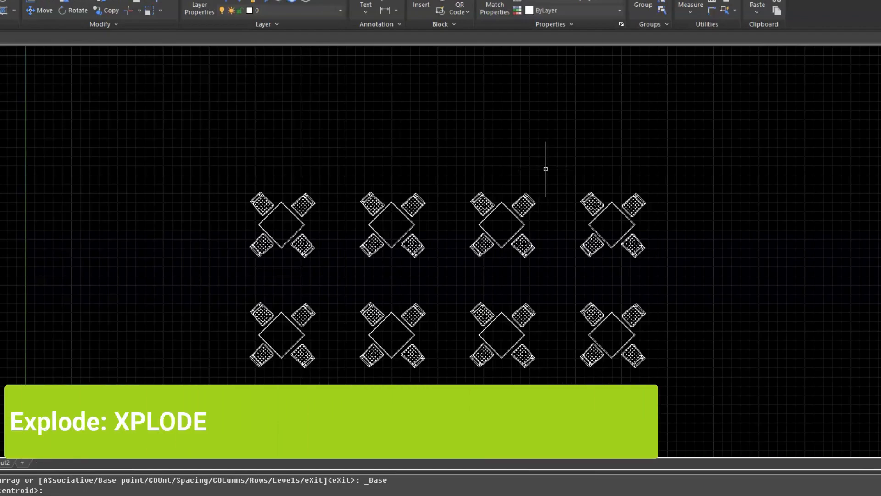
Break the table array into separate table sets with XPLODE, using the Explode option.
{"action": "type", "text": "xpl"}
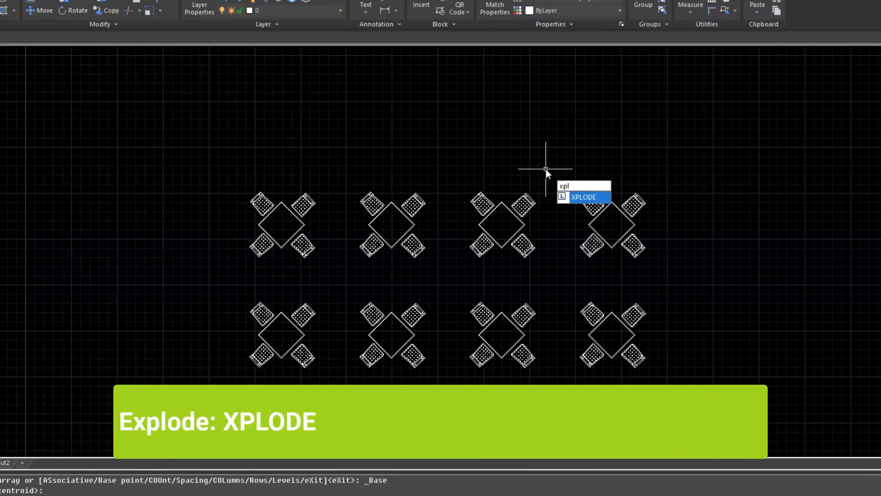
{"action": "key", "text": "Return"}
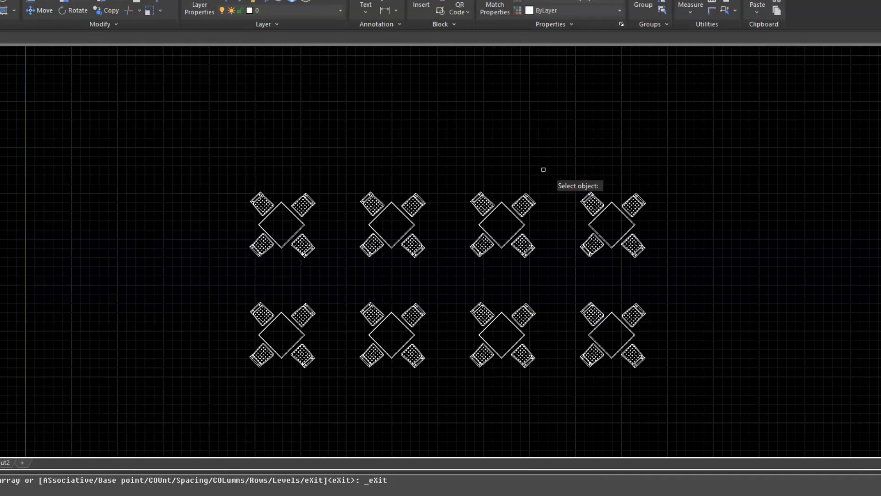
{"action": "left_click", "coordinate": [528, 202]}
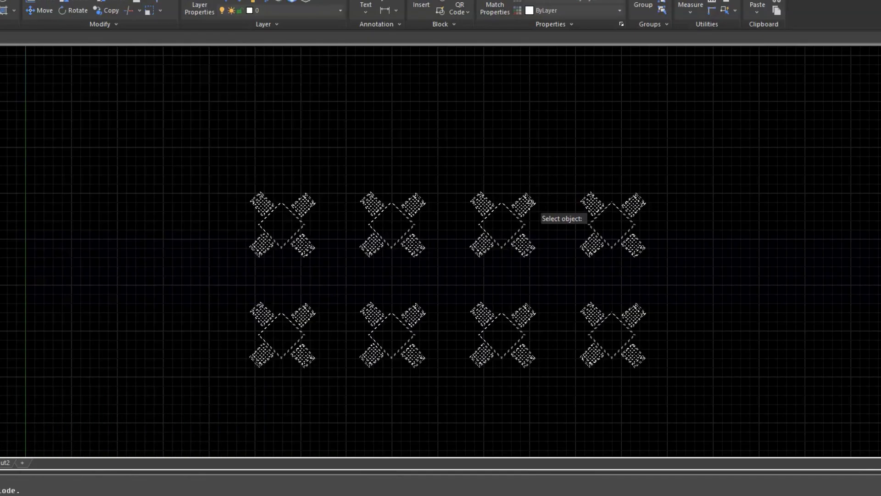
{"action": "key", "text": "Return"}
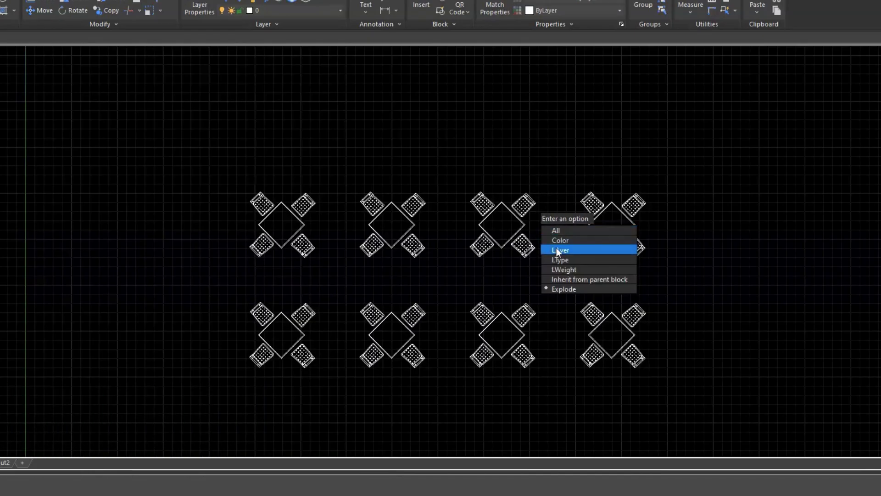
{"action": "left_click", "coordinate": [570, 287]}
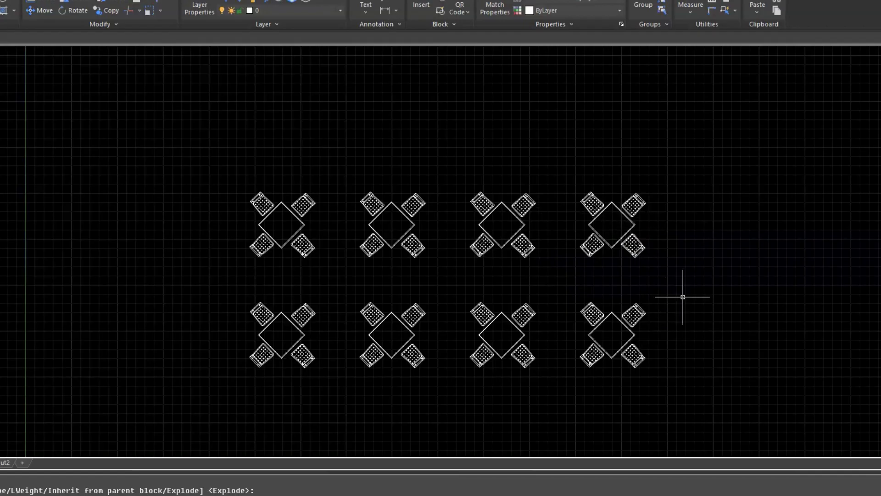
Erase the fourth table set in the upper row and the second table set in the lower row.
{"action": "left_click", "coordinate": [682, 278]}
{"action": "left_click", "coordinate": [572, 161]}
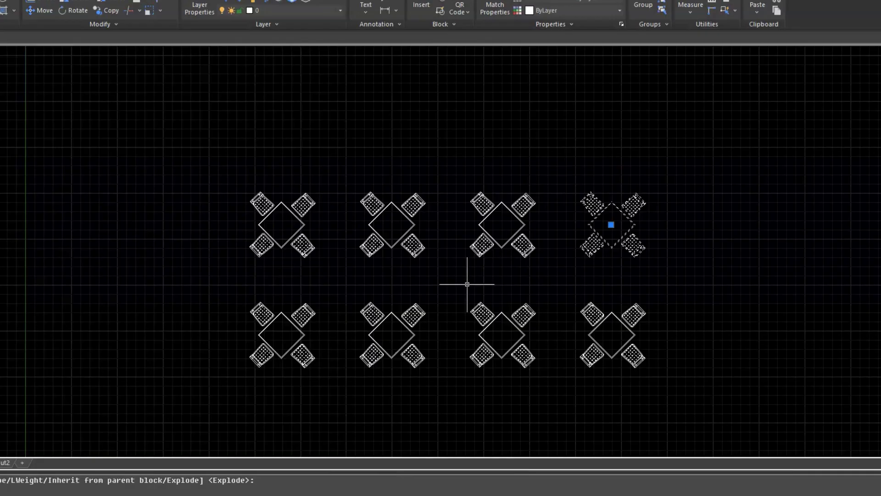
{"action": "left_click", "coordinate": [345, 290]}
{"action": "left_click", "coordinate": [425, 380]}
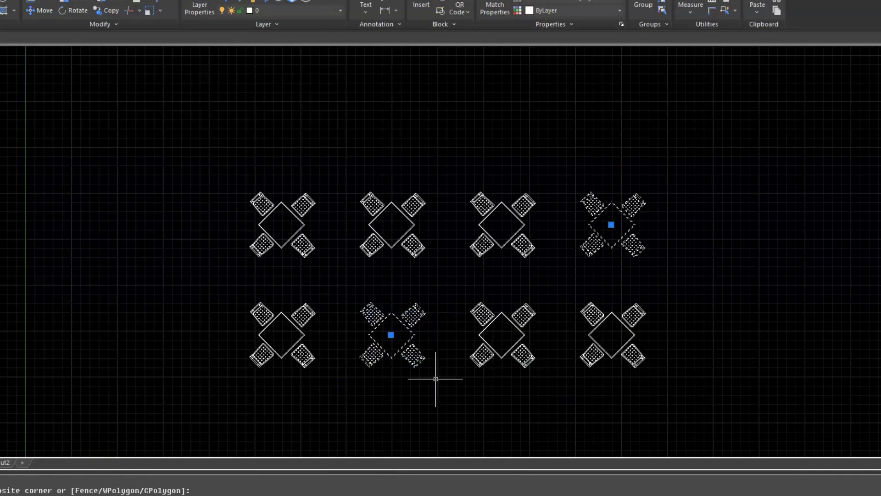
{"action": "type", "text": "erase"}
{"action": "key", "text": "Return"}
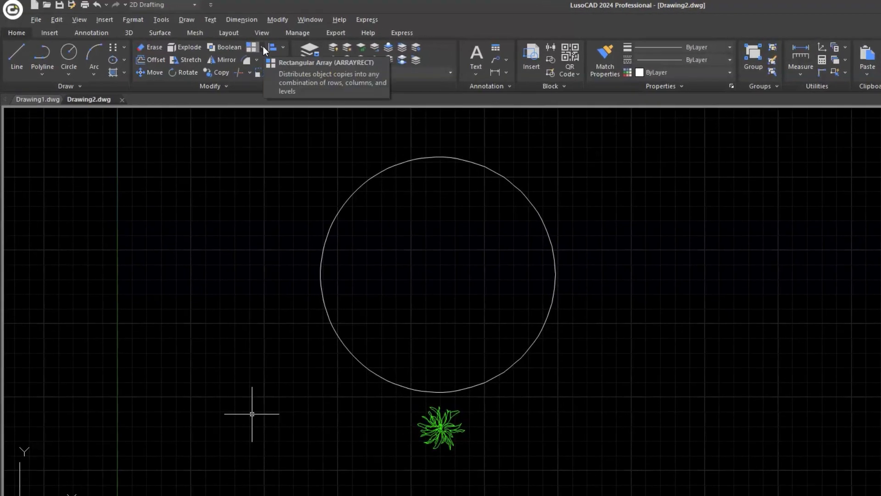
Create a polar array of the green plant around the centre of the circle.
{"action": "left_click", "coordinate": [263, 46]}
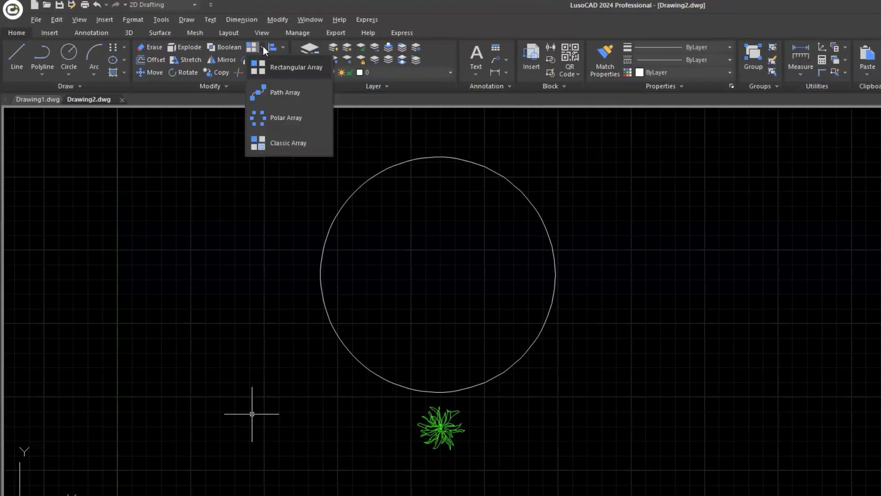
{"action": "left_click", "coordinate": [271, 117]}
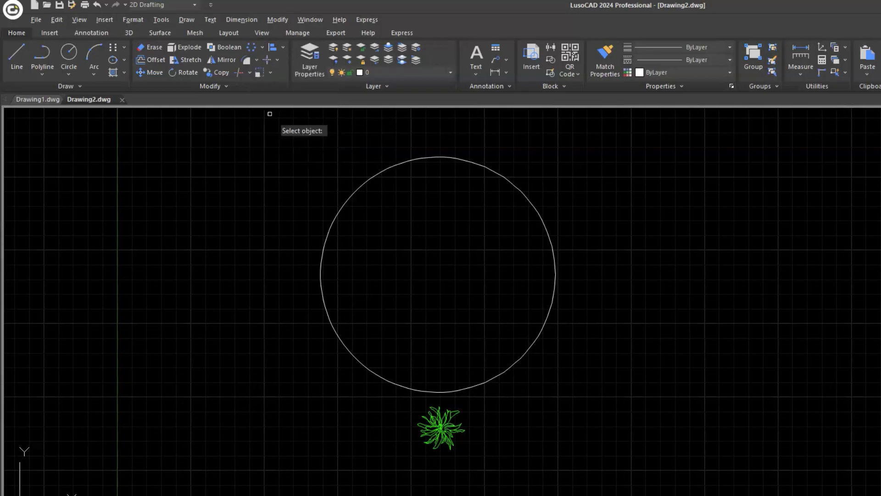
{"action": "left_click", "coordinate": [430, 430]}
{"action": "key", "text": "Return"}
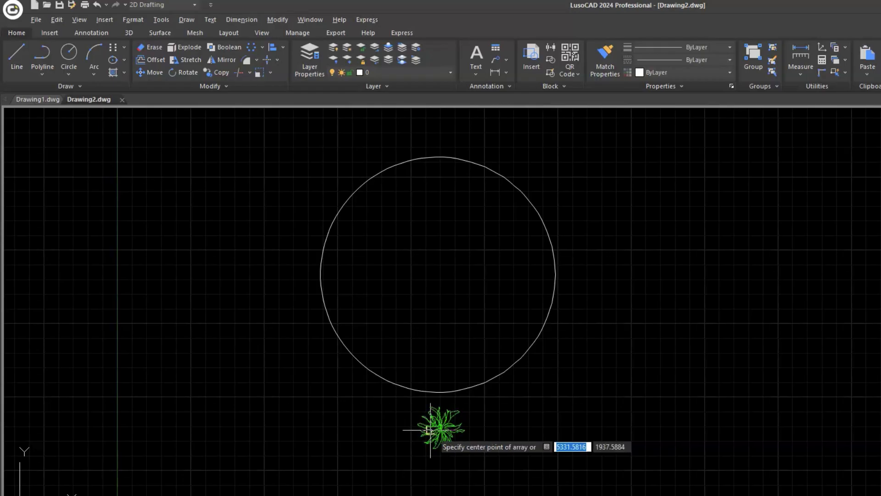
{"action": "left_click", "coordinate": [437, 274]}
{"action": "middle_click_drag", "start_coordinate": [502, 266], "coordinate": [482, 298]}
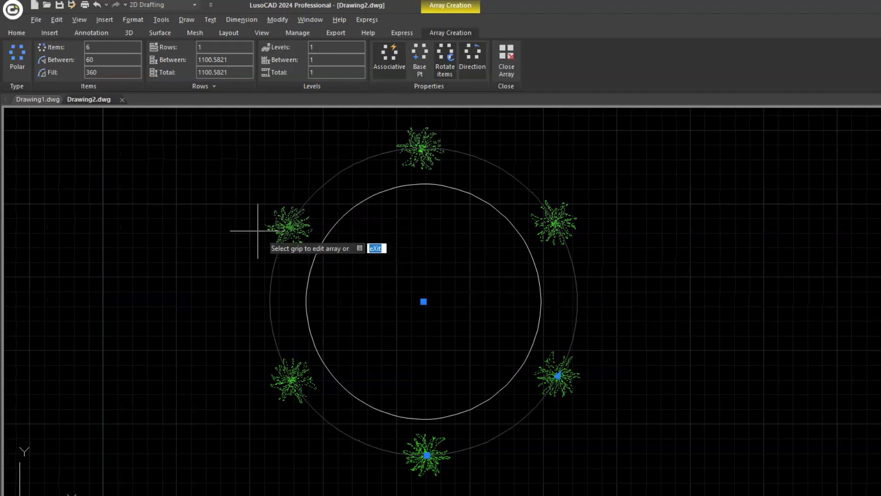
Set the polar plant array to 20 items in 2 rows.
{"action": "left_click", "coordinate": [112, 47]}
{"action": "type", "text": "25"}
{"action": "key", "text": "Return"}
{"action": "type", "text": "20"}
{"action": "key", "text": "Return"}
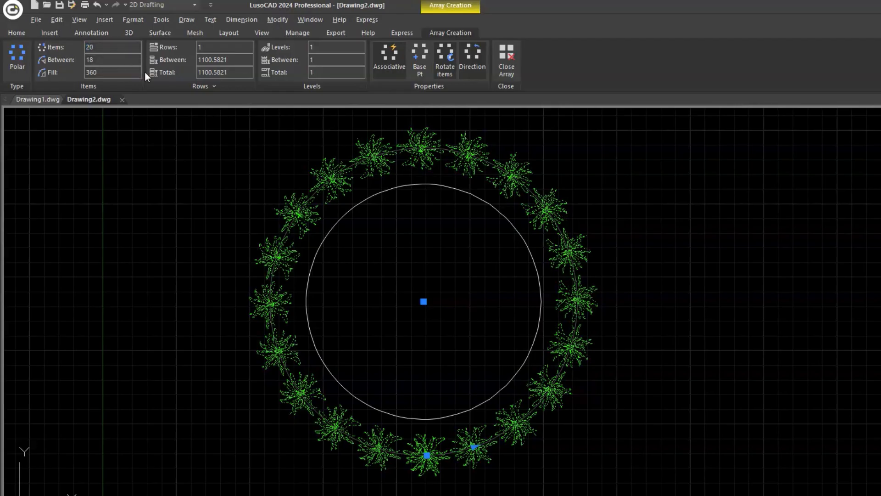
{"action": "left_click", "coordinate": [221, 47]}
{"action": "type", "text": "2"}
{"action": "key", "text": "Return"}
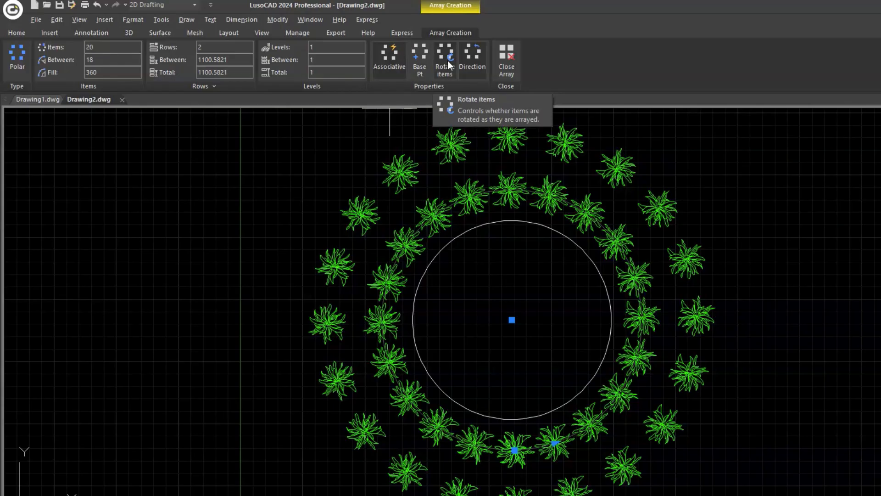
Switch rotation of the arrayed plants off and back on, and reverse the array's direction to clockwise.
{"action": "left_click", "coordinate": [447, 60]}
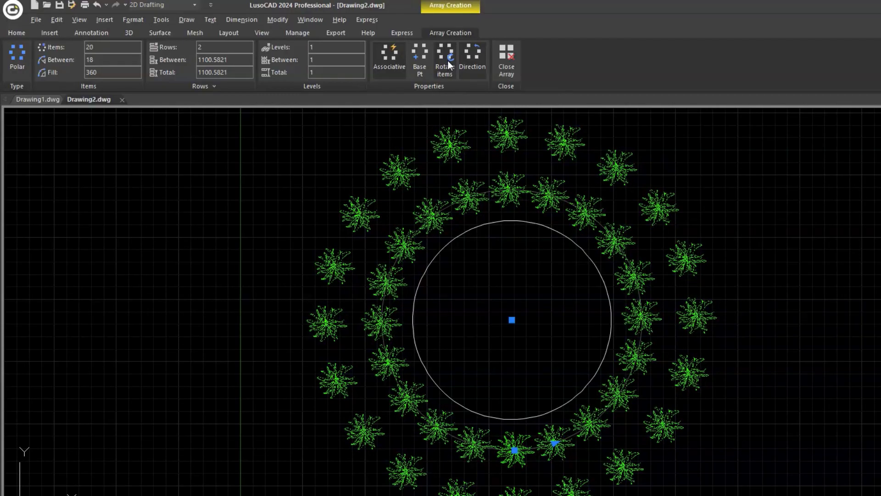
{"action": "left_click", "coordinate": [447, 61]}
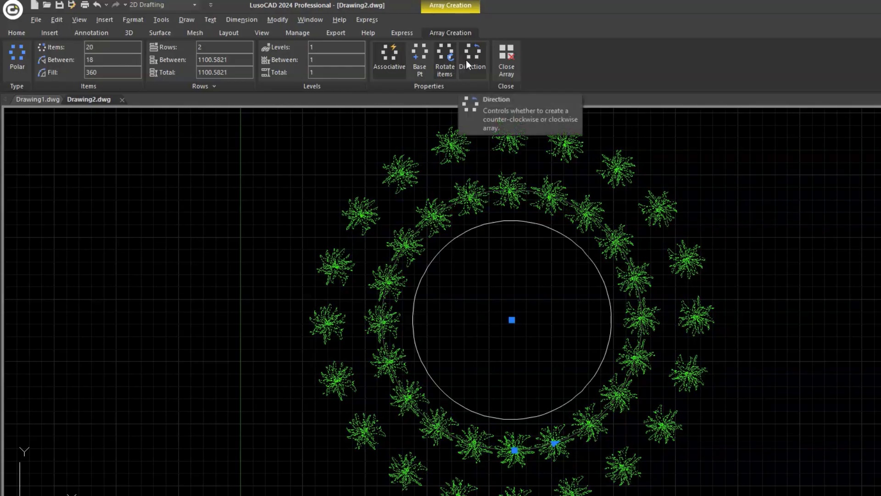
{"action": "left_click", "coordinate": [466, 60]}
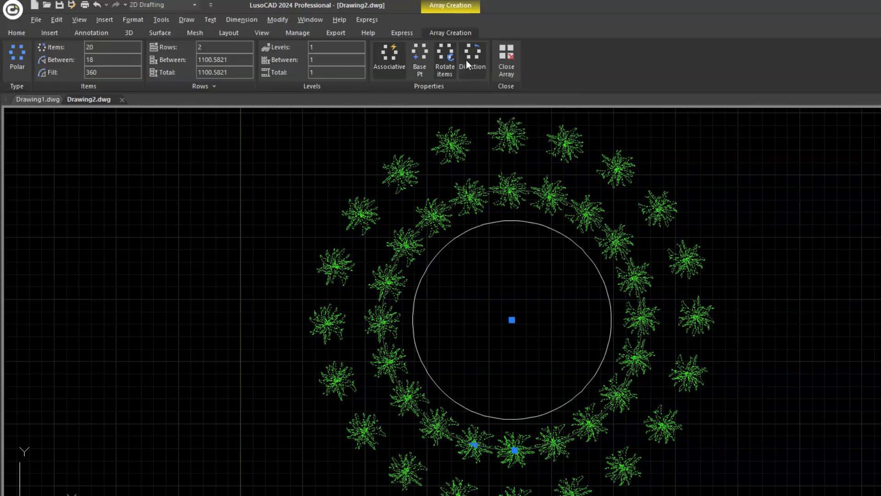
Undo the last polar array and create a polar array of the chair around the midpoint of the semicircle's straight edge.
{"action": "key", "text": "ctrl+z"}
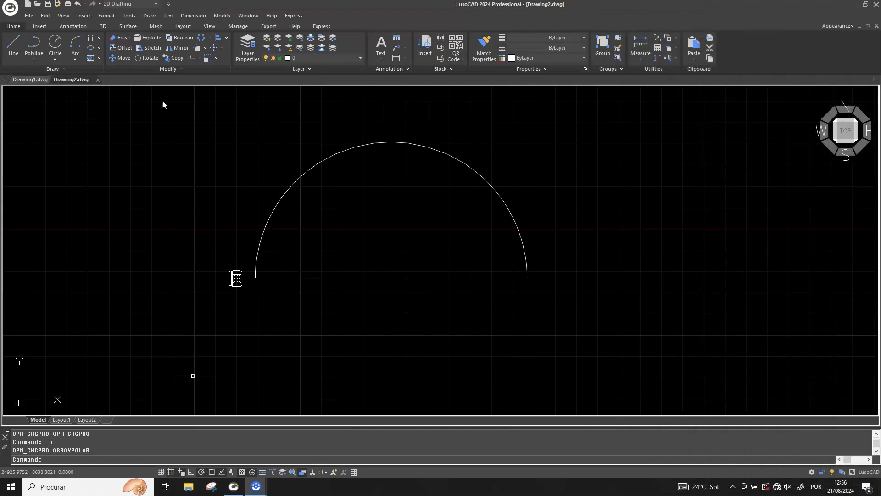
{"action": "left_click", "coordinate": [199, 40]}
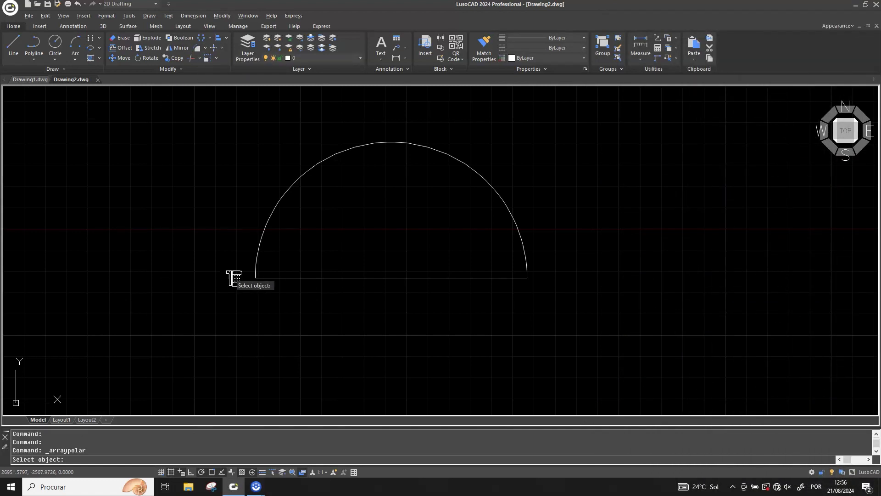
{"action": "left_click", "coordinate": [236, 278]}
{"action": "key", "text": "Return"}
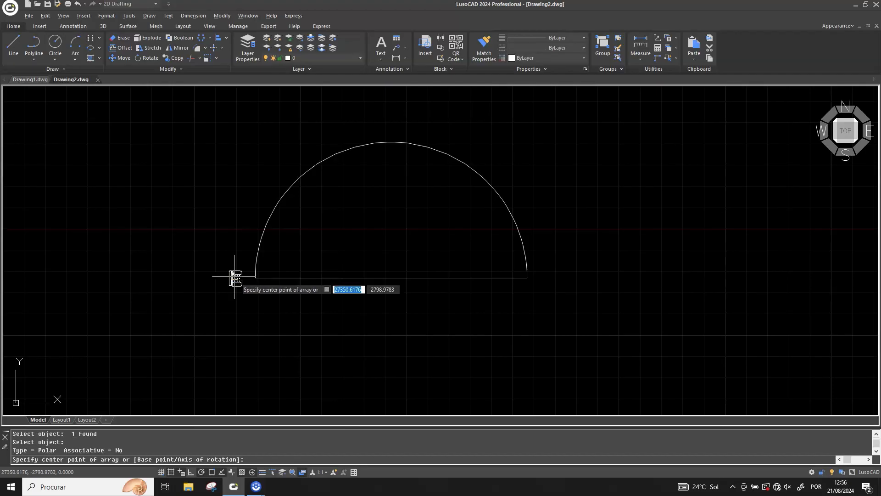
{"action": "left_click", "coordinate": [391, 278]}
{"action": "middle_click_drag", "start_coordinate": [394, 291], "coordinate": [387, 267]}
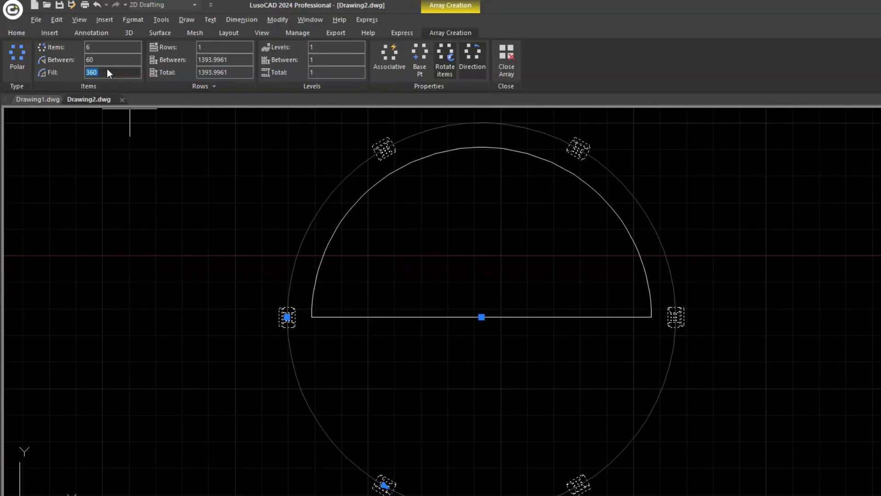
Set the chair array's fill angle to 180 and reverse its direction to clockwise.
{"action": "key", "text": "Return"}
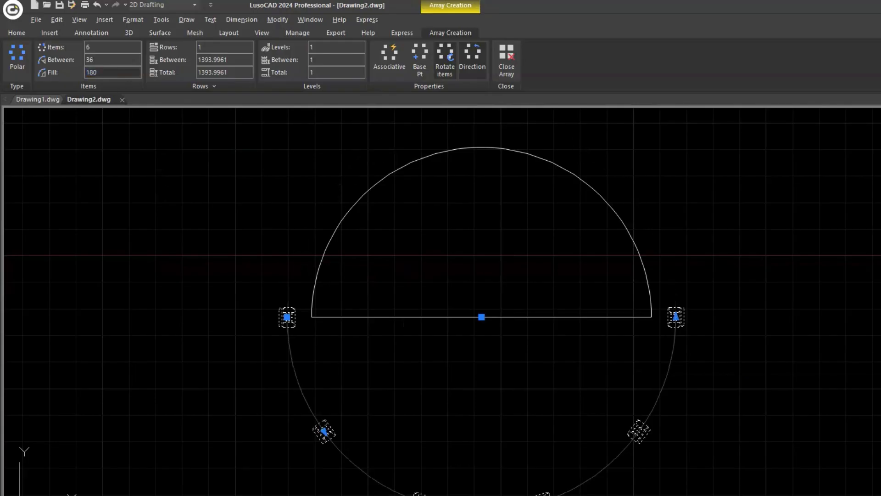
{"action": "left_click", "coordinate": [471, 60]}
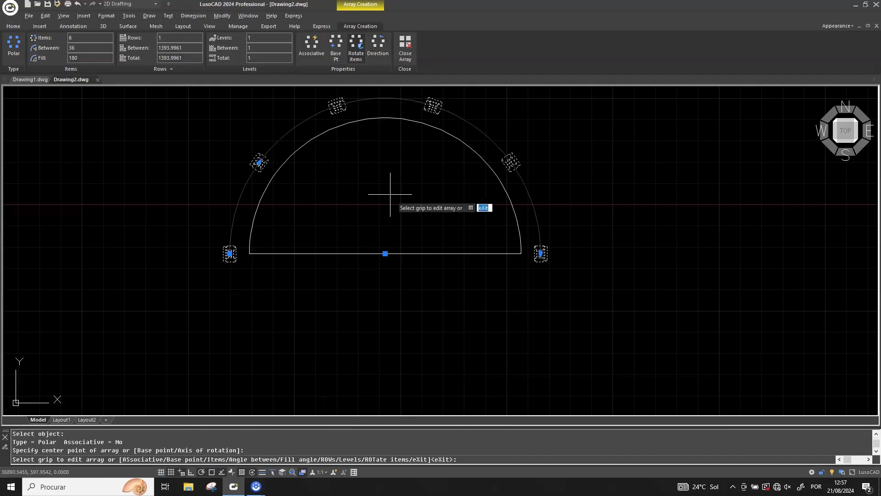
Set the polar chair array to 20 items in 5 rows and finish the array.
{"action": "left_click", "coordinate": [90, 38]}
{"action": "type", "text": "20"}
{"action": "key", "text": "Return"}
{"action": "left_click", "coordinate": [179, 38]}
{"action": "type", "text": "5"}
{"action": "key", "text": "Return"}
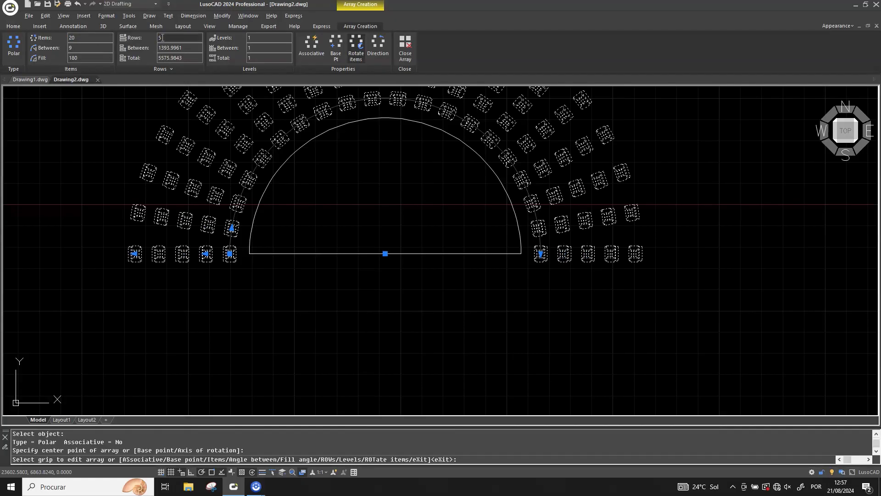
{"action": "left_click", "coordinate": [405, 46]}
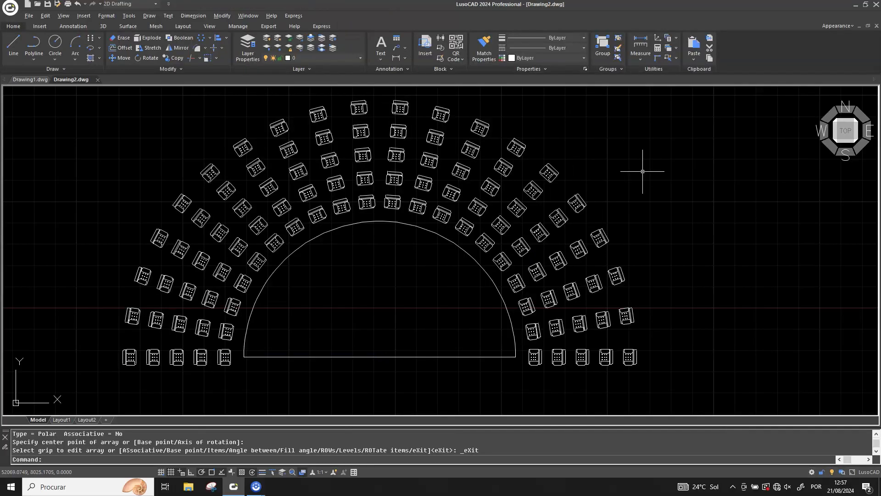
Explode the chair array with XPLODE, using the Explode option.
{"action": "type", "text": "xplode"}
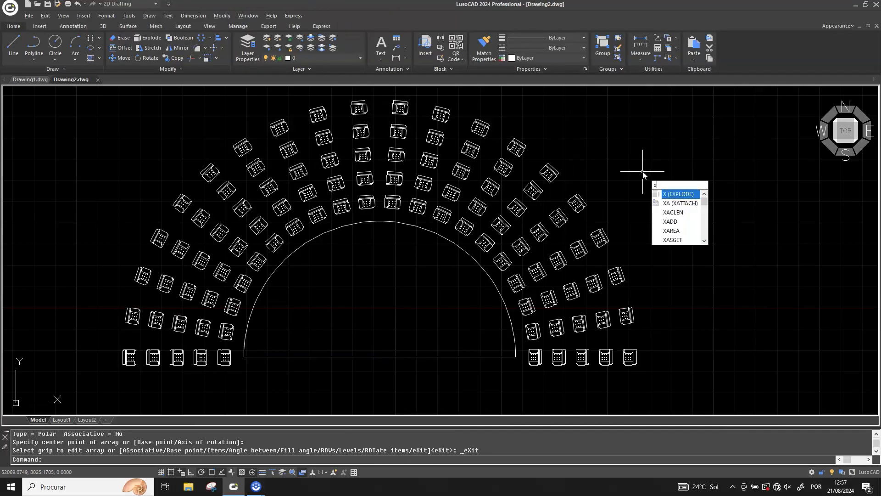
{"action": "key", "text": "Return"}
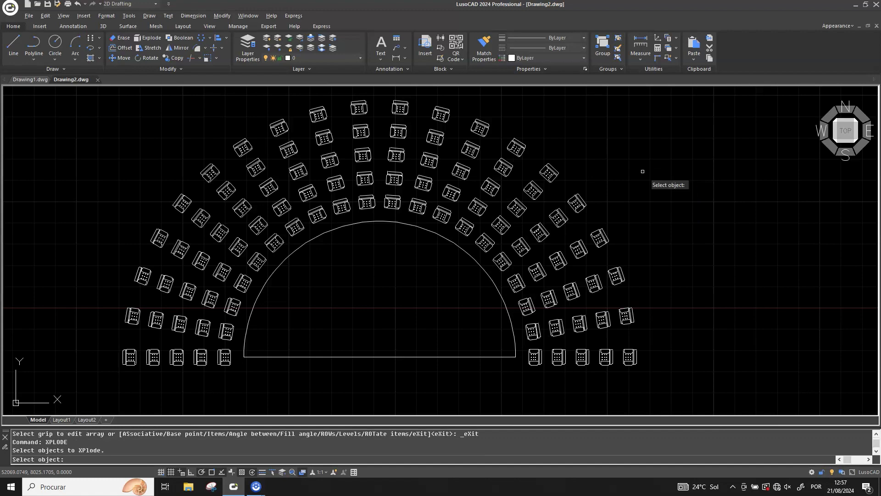
{"action": "left_click", "coordinate": [578, 204]}
{"action": "key", "text": "Return"}
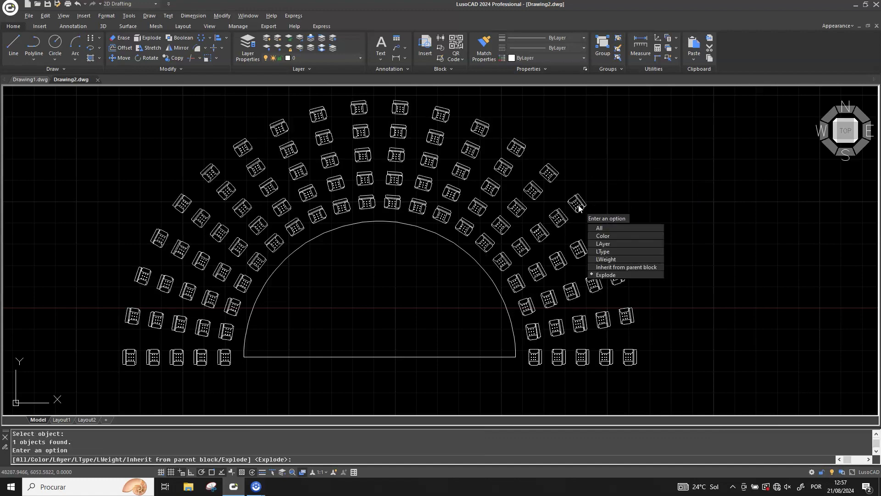
{"action": "left_click", "coordinate": [607, 275]}
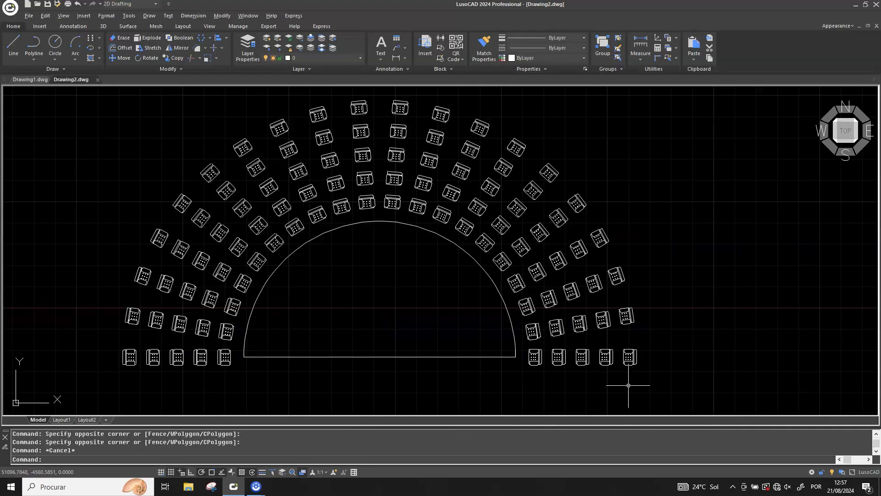
Erase the two lowest radial lines of five chairs at each end of the semicircular seating.
{"action": "left_click", "coordinate": [672, 385]}
{"action": "left_click", "coordinate": [528, 325]}
{"action": "key", "text": "Delete"}
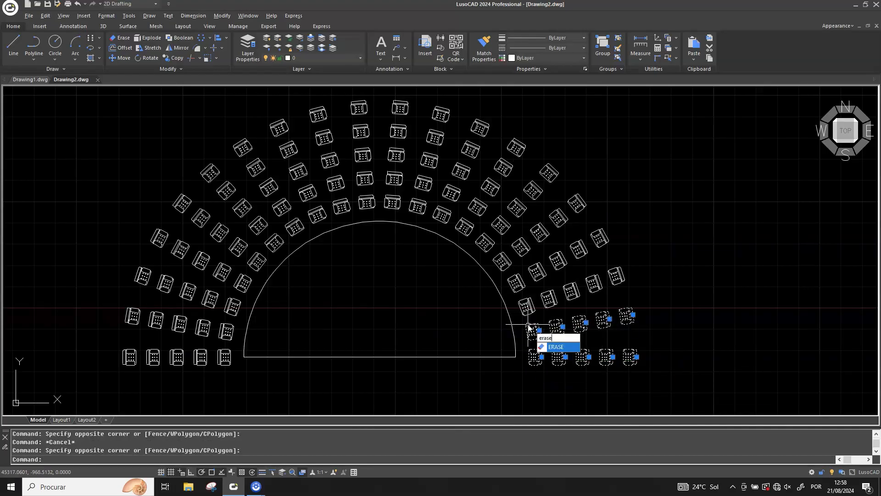
{"action": "left_click", "coordinate": [237, 370]}
{"action": "left_click", "coordinate": [119, 322]}
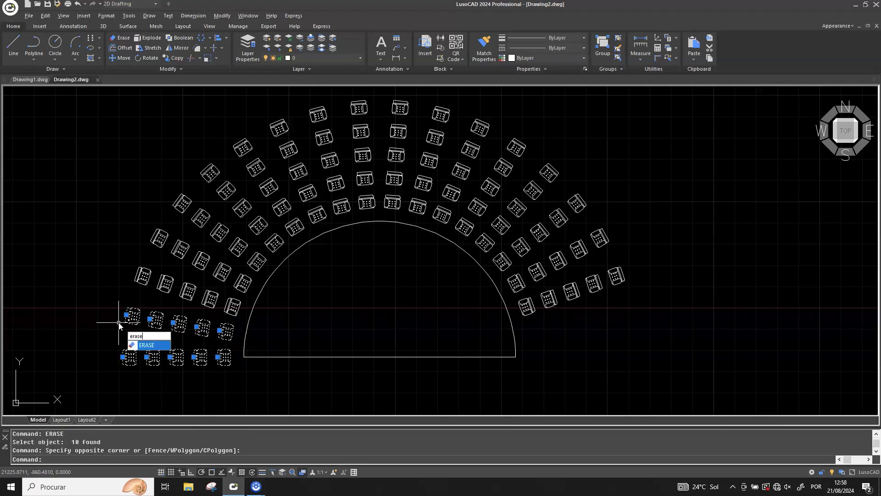
{"action": "key", "text": "Delete"}
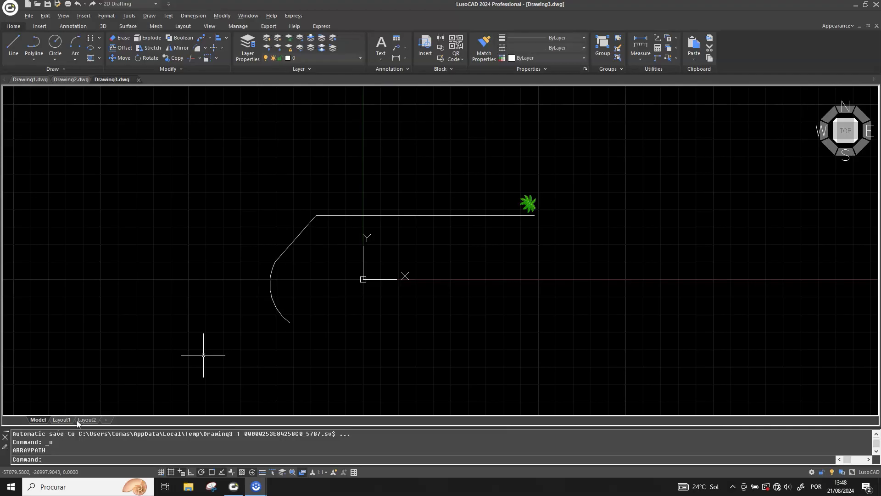
Create a path array of the plant along the open polyline in Drawing3.dwg and choose the Divide spacing method.
{"action": "left_click", "coordinate": [211, 38]}
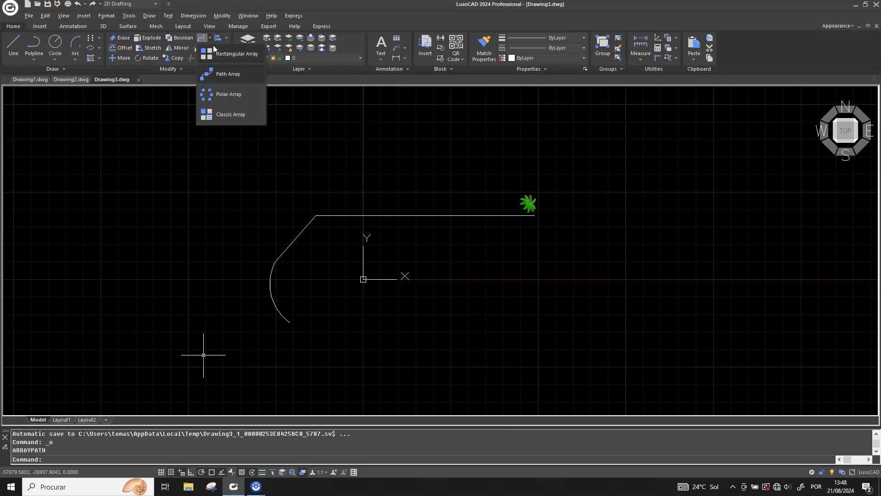
{"action": "left_click", "coordinate": [225, 75]}
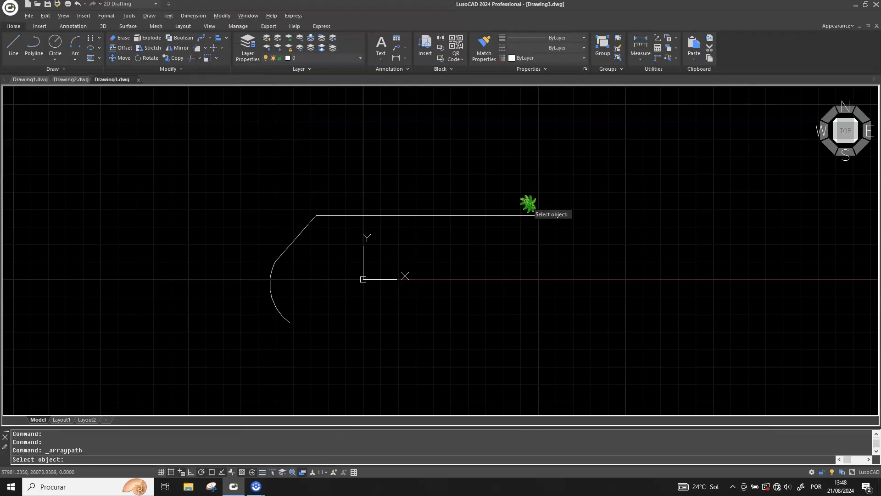
{"action": "left_click", "coordinate": [526, 203]}
{"action": "key", "text": "Return"}
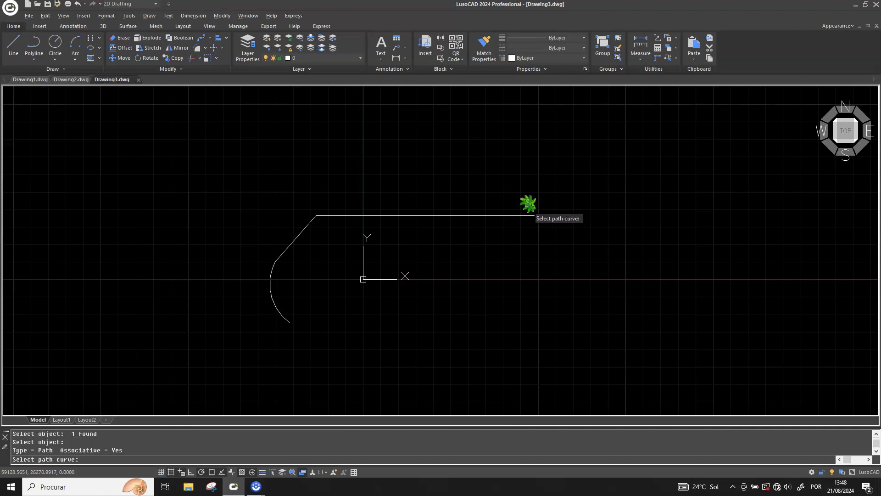
{"action": "left_click", "coordinate": [507, 215]}
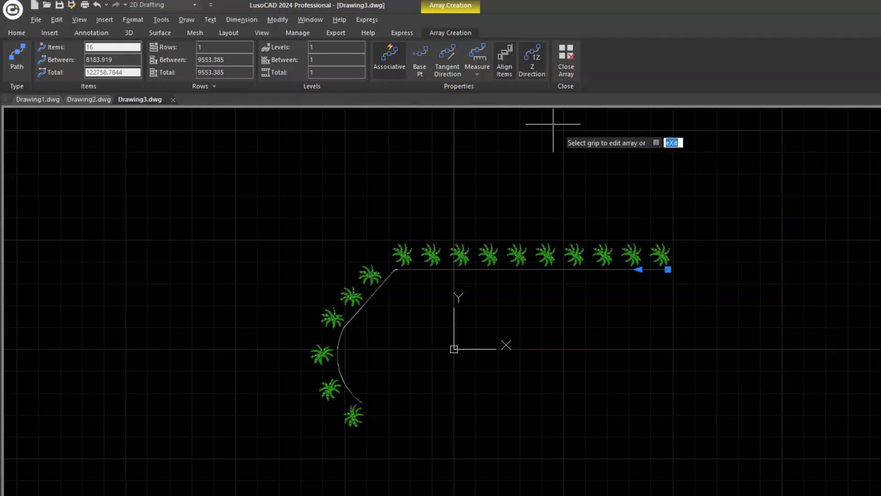
{"action": "left_click", "coordinate": [478, 71]}
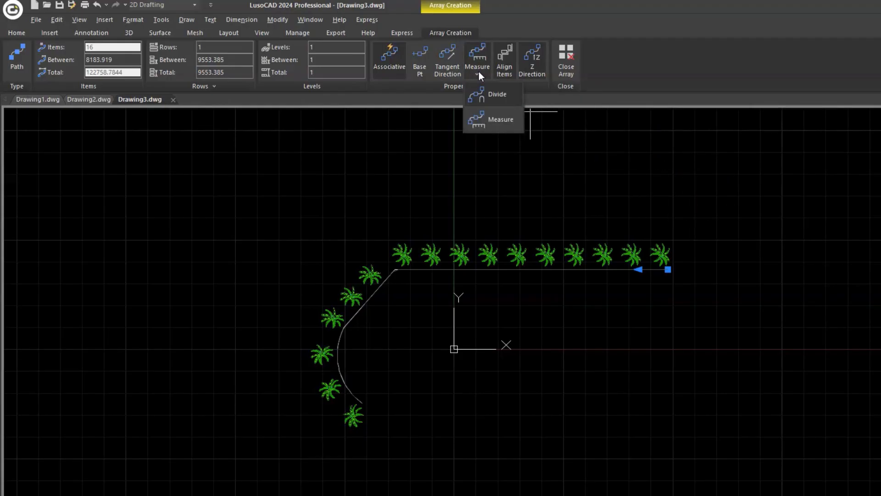
{"action": "left_click", "coordinate": [500, 98]}
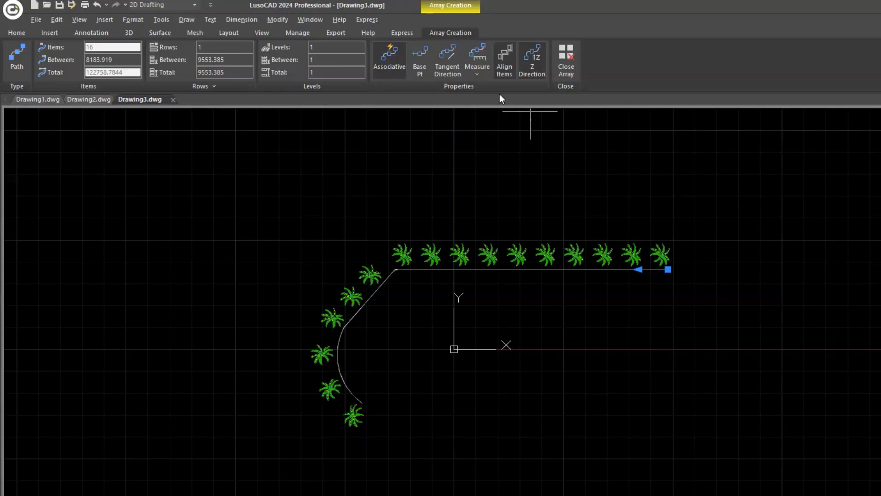